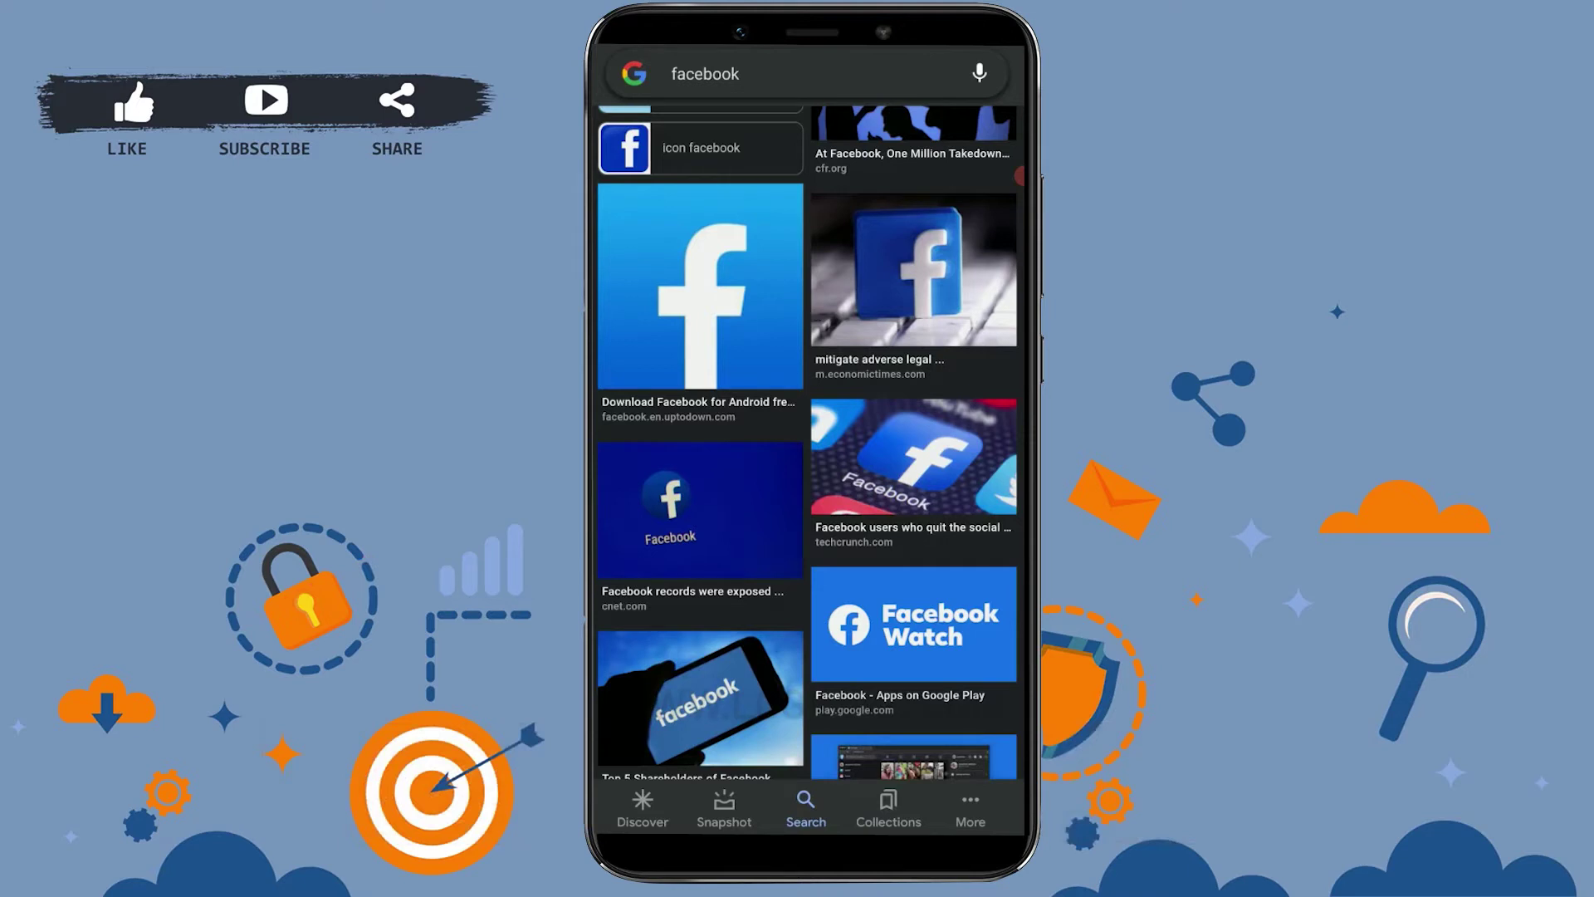
scroll(806, 442, "down", 2)
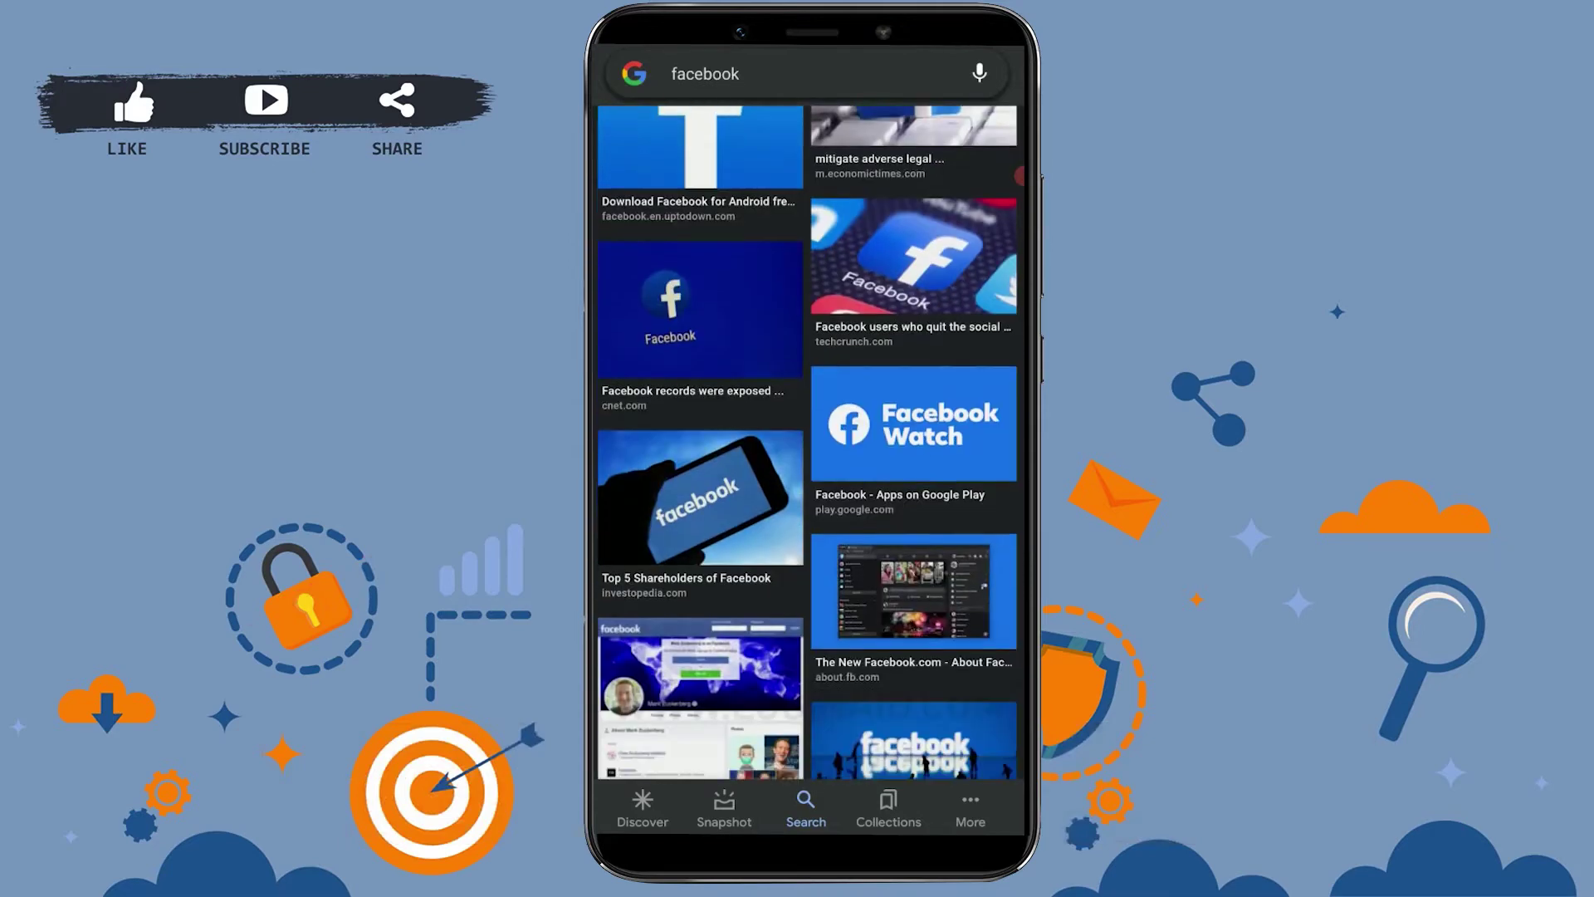
scroll(806, 441, "up", 10)
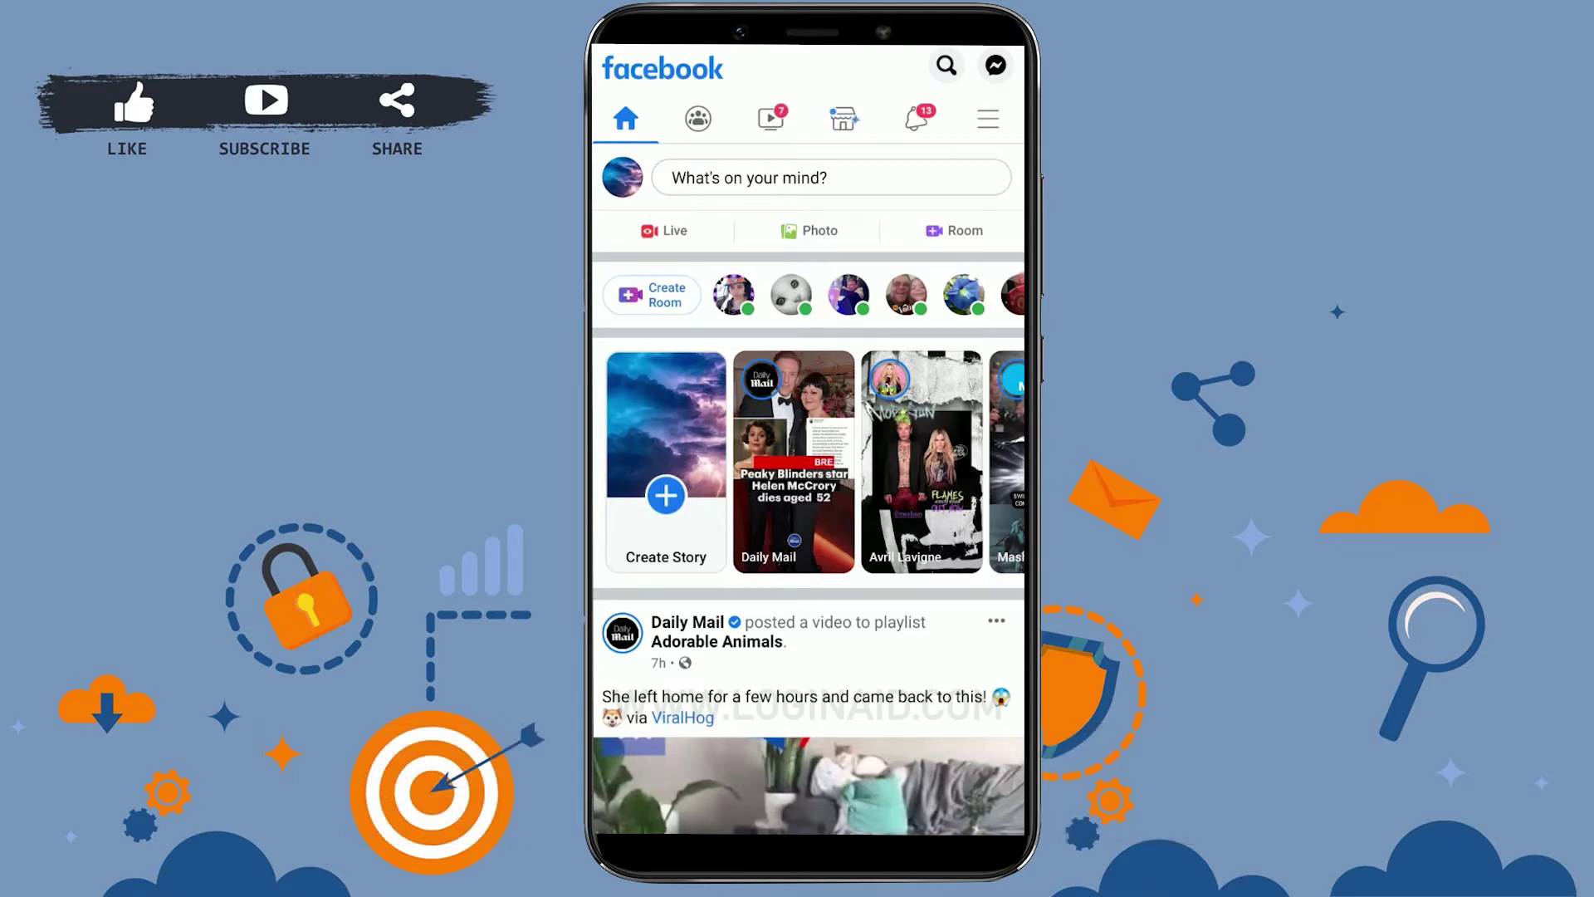
Step: Go to Settings via the main menu's Settings & Privacy section
left_click(988, 119)
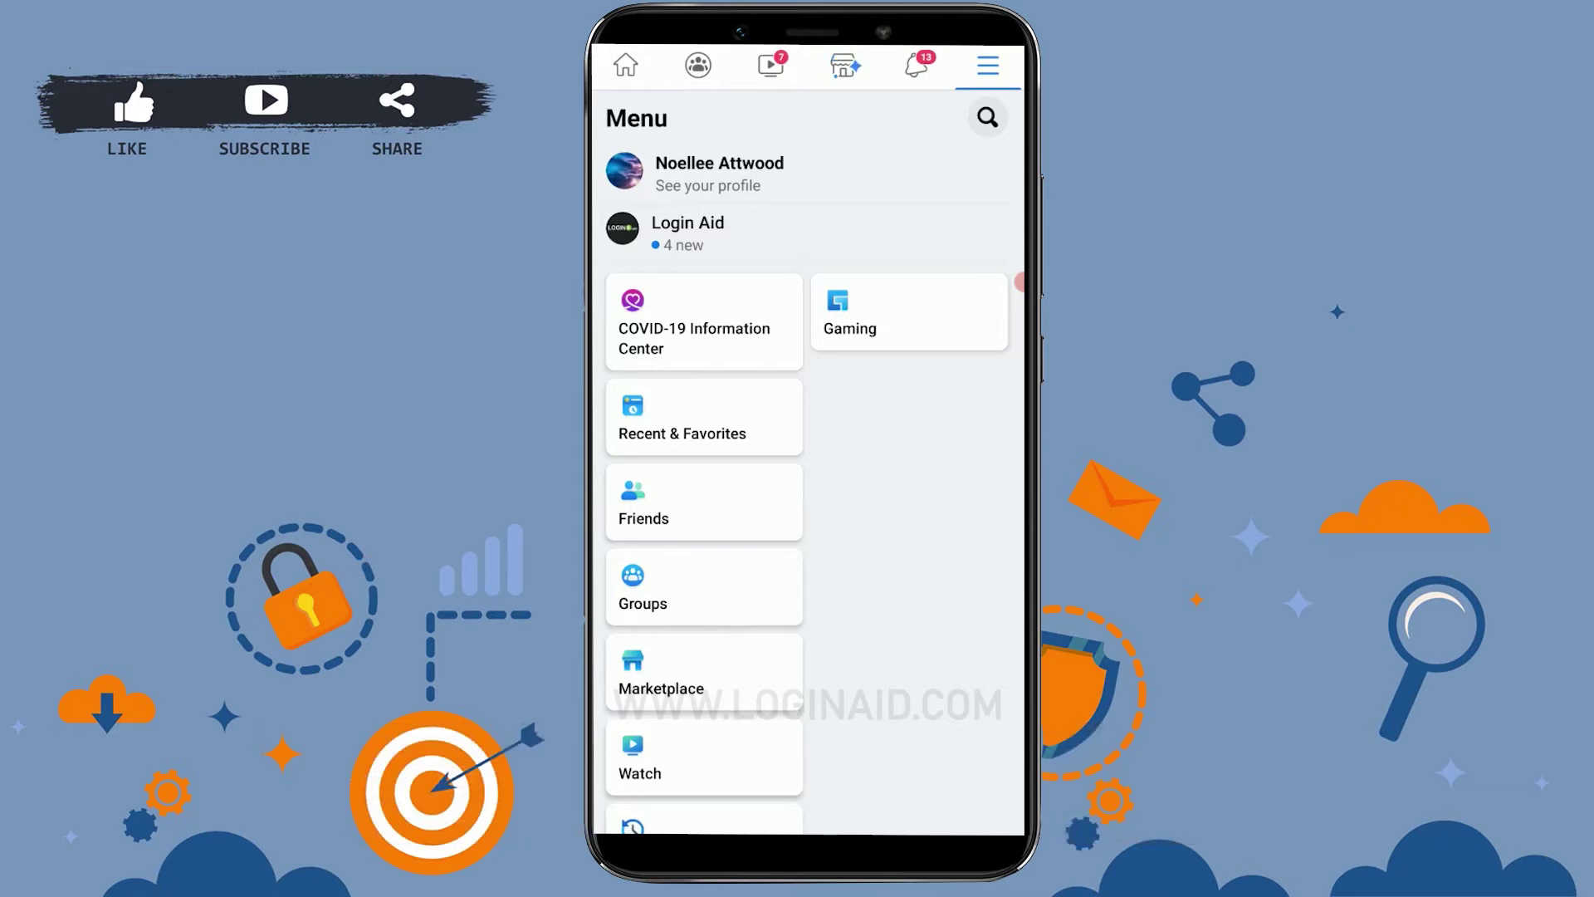
scroll(814, 498, "down", 1)
scroll(814, 498, "down", 3)
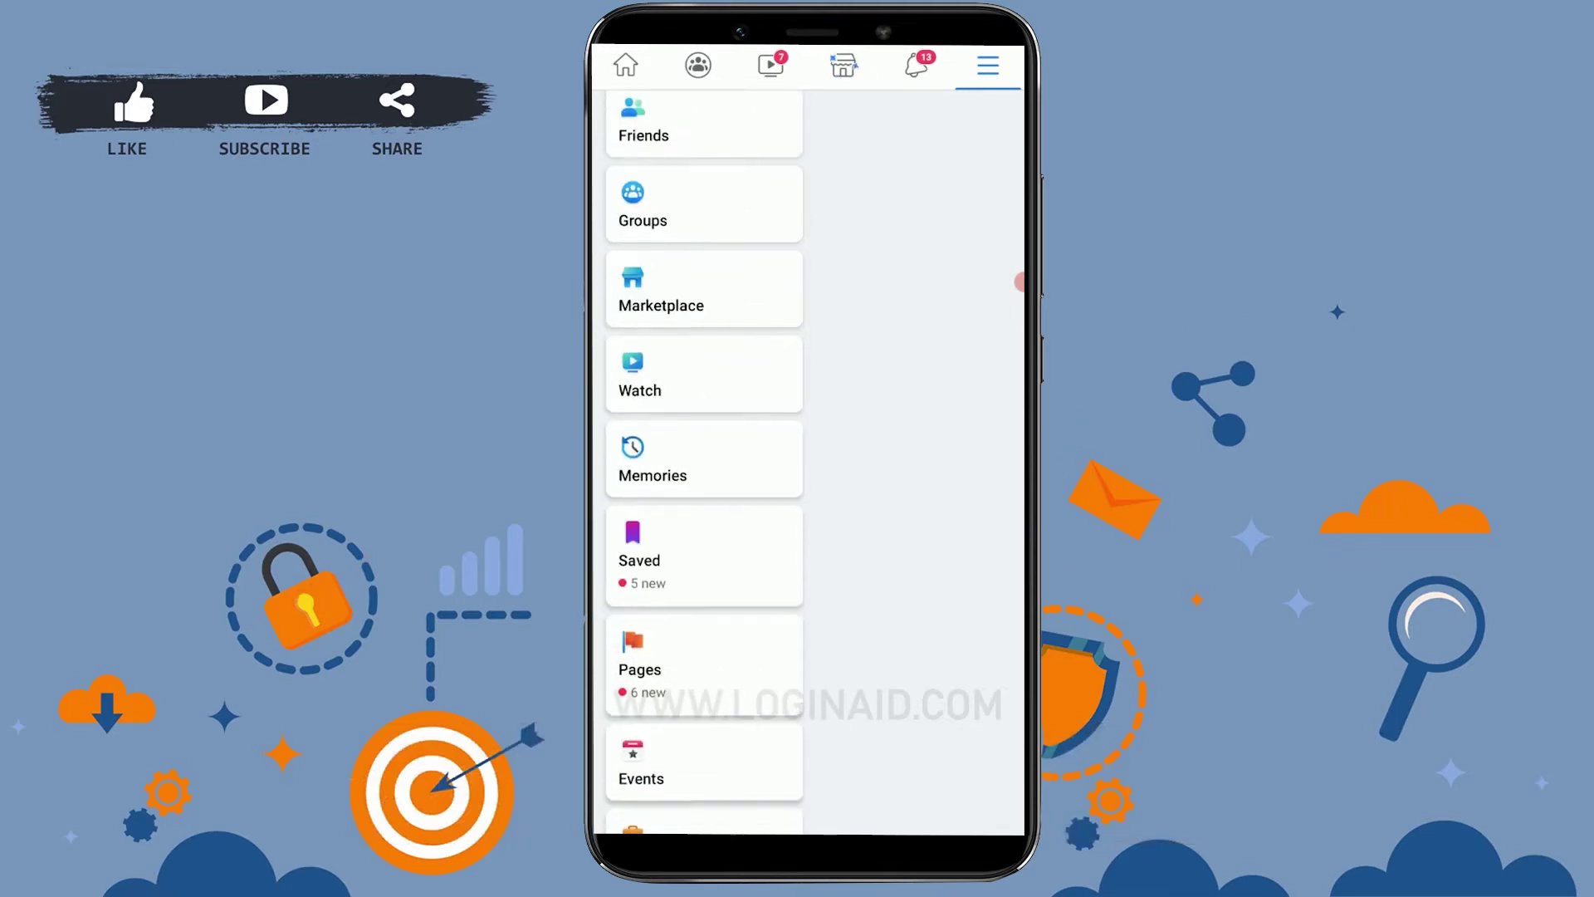
scroll(813, 498, "down", 3)
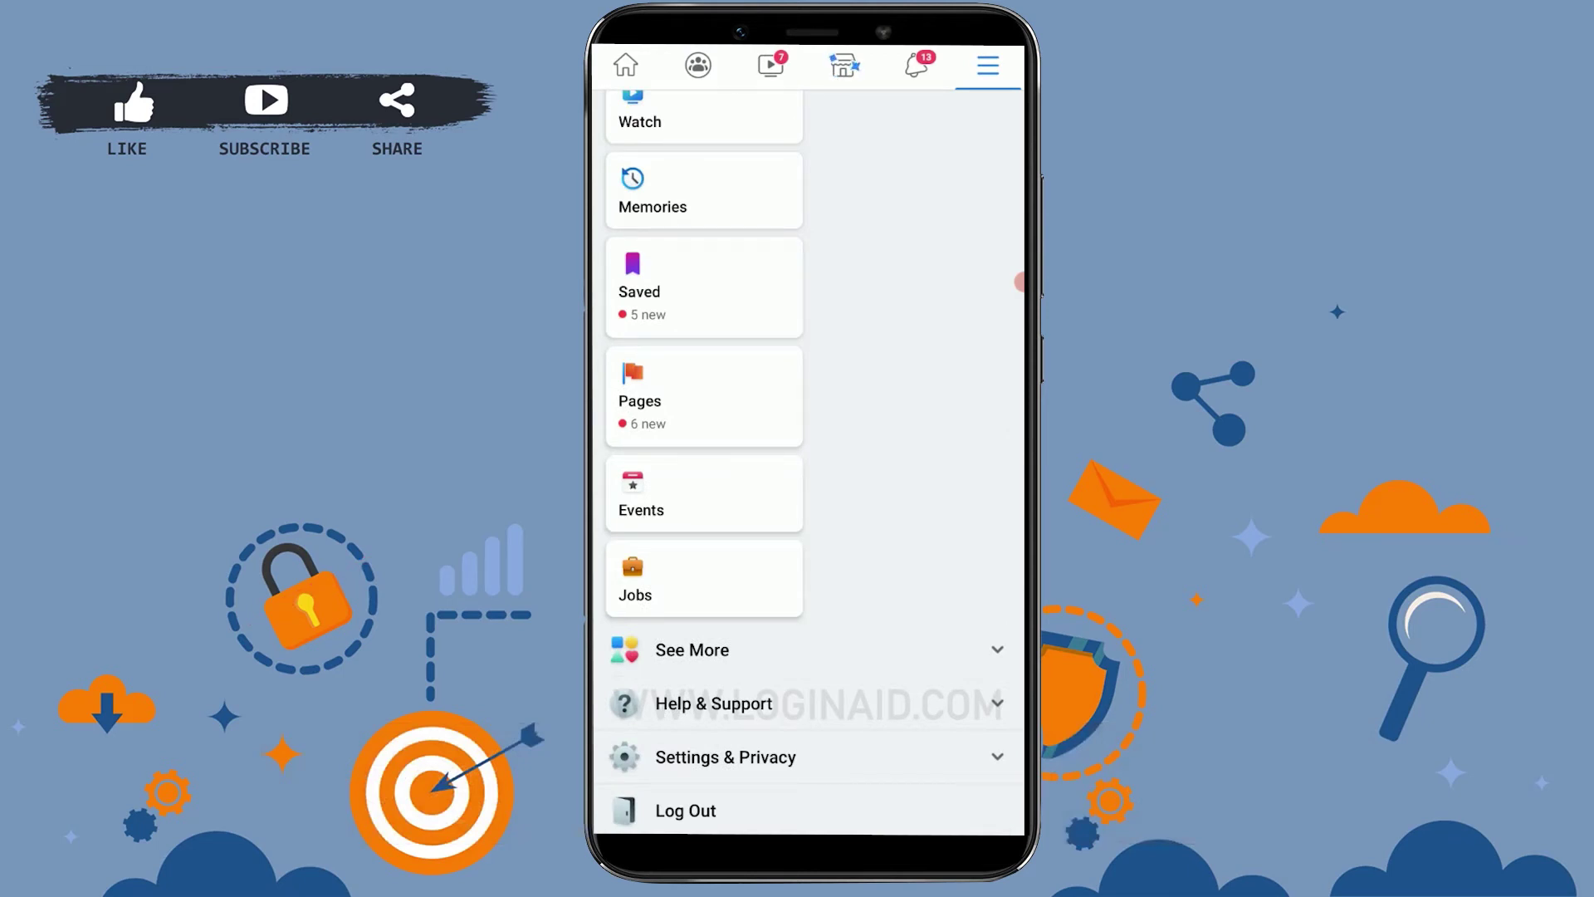
left_click(726, 755)
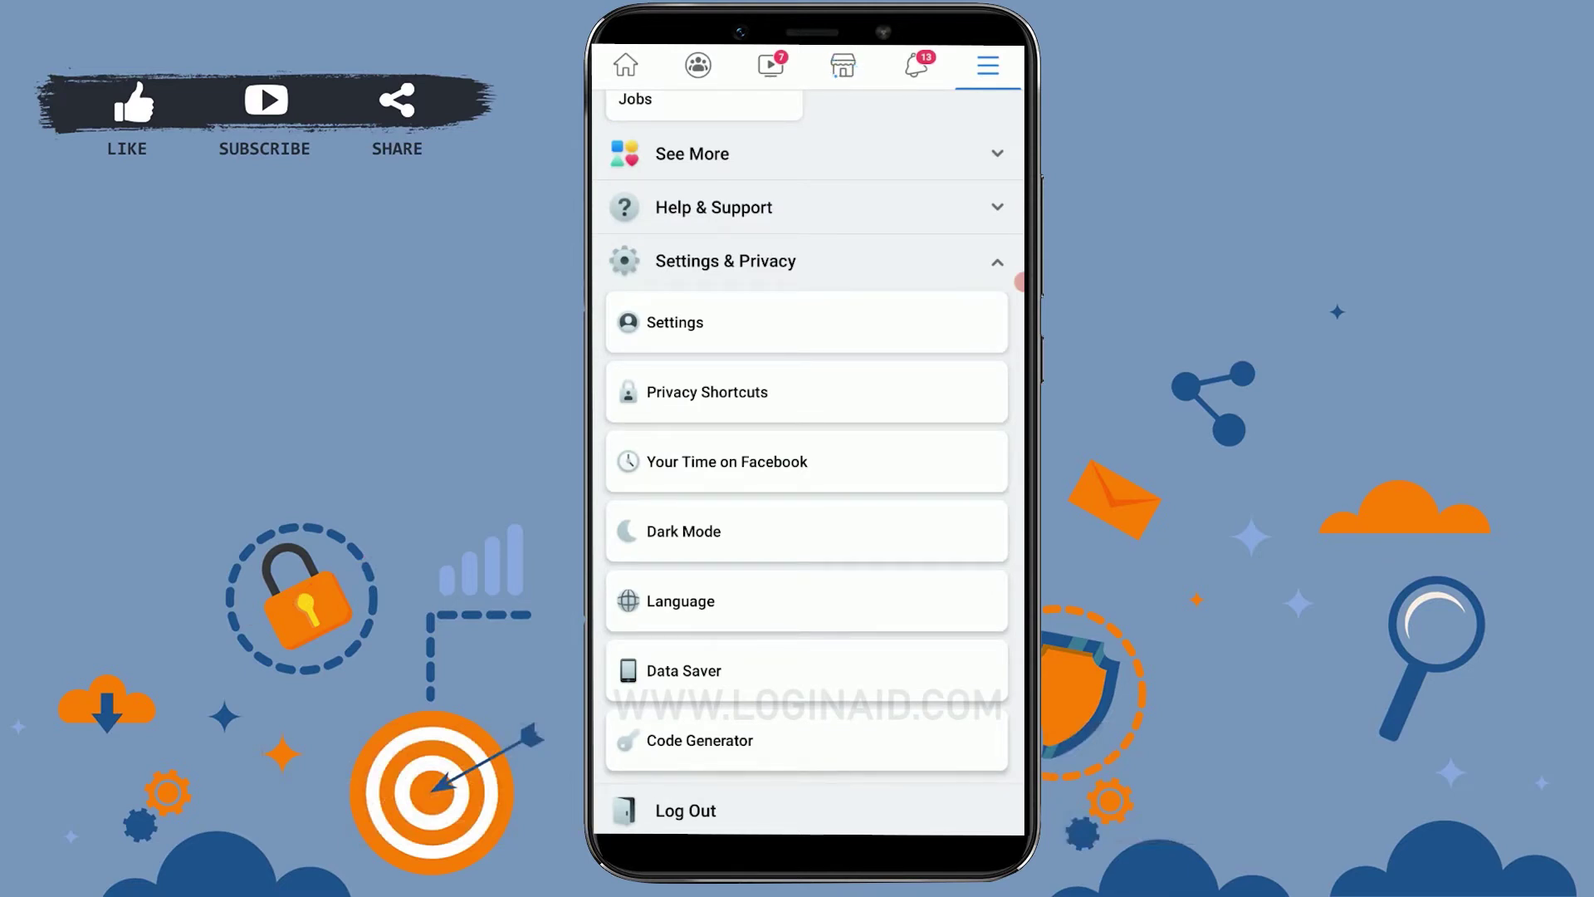
left_click(675, 322)
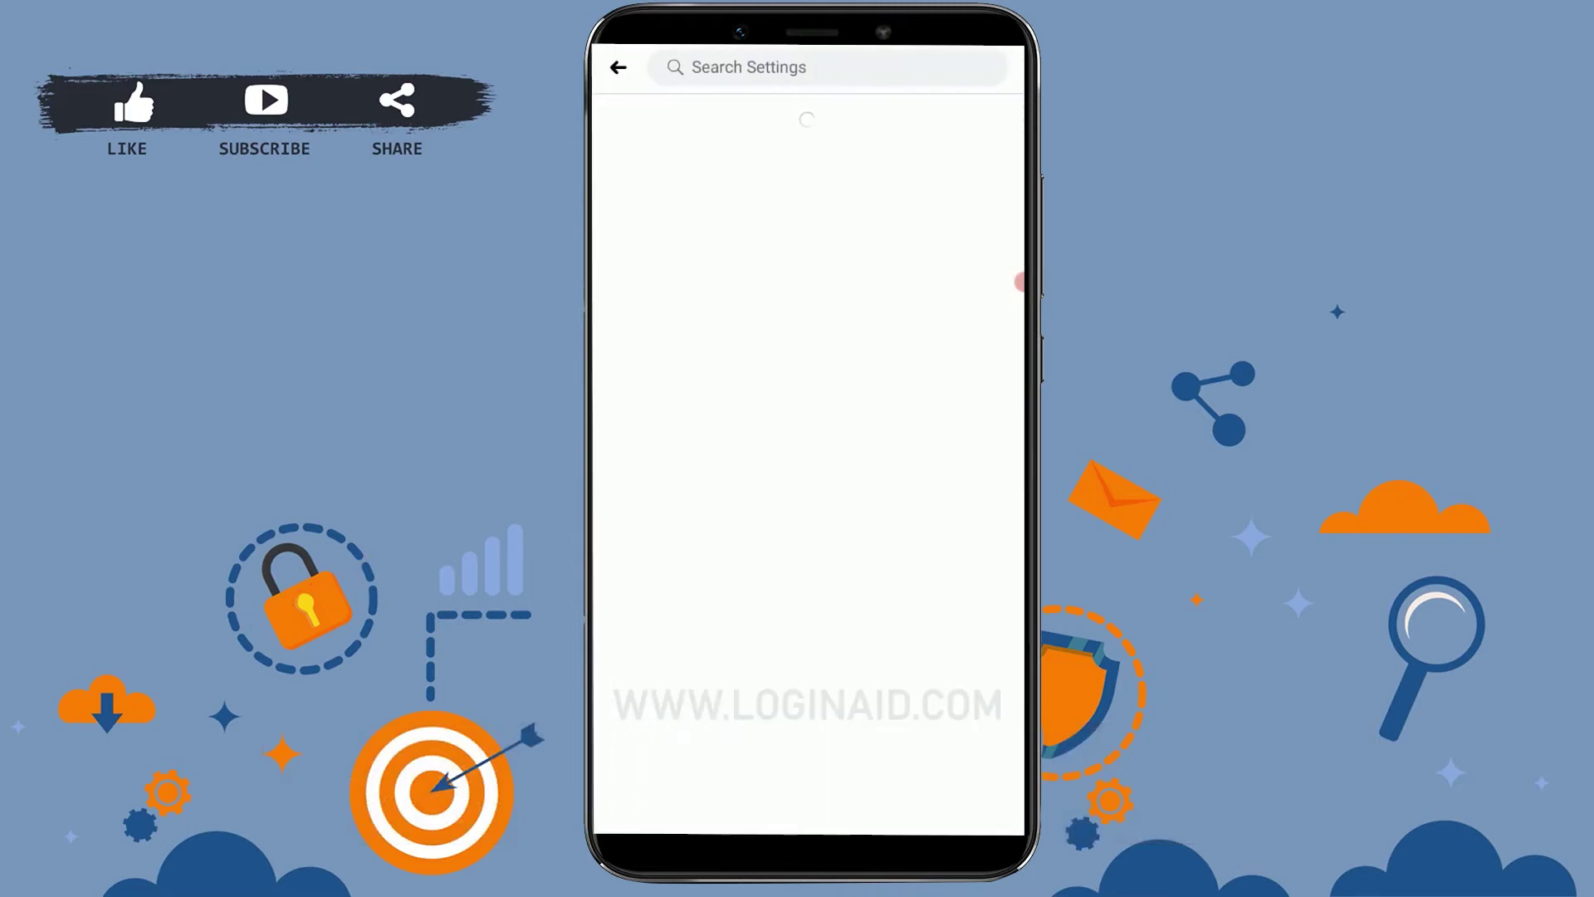
scroll(810, 461, "down", 5)
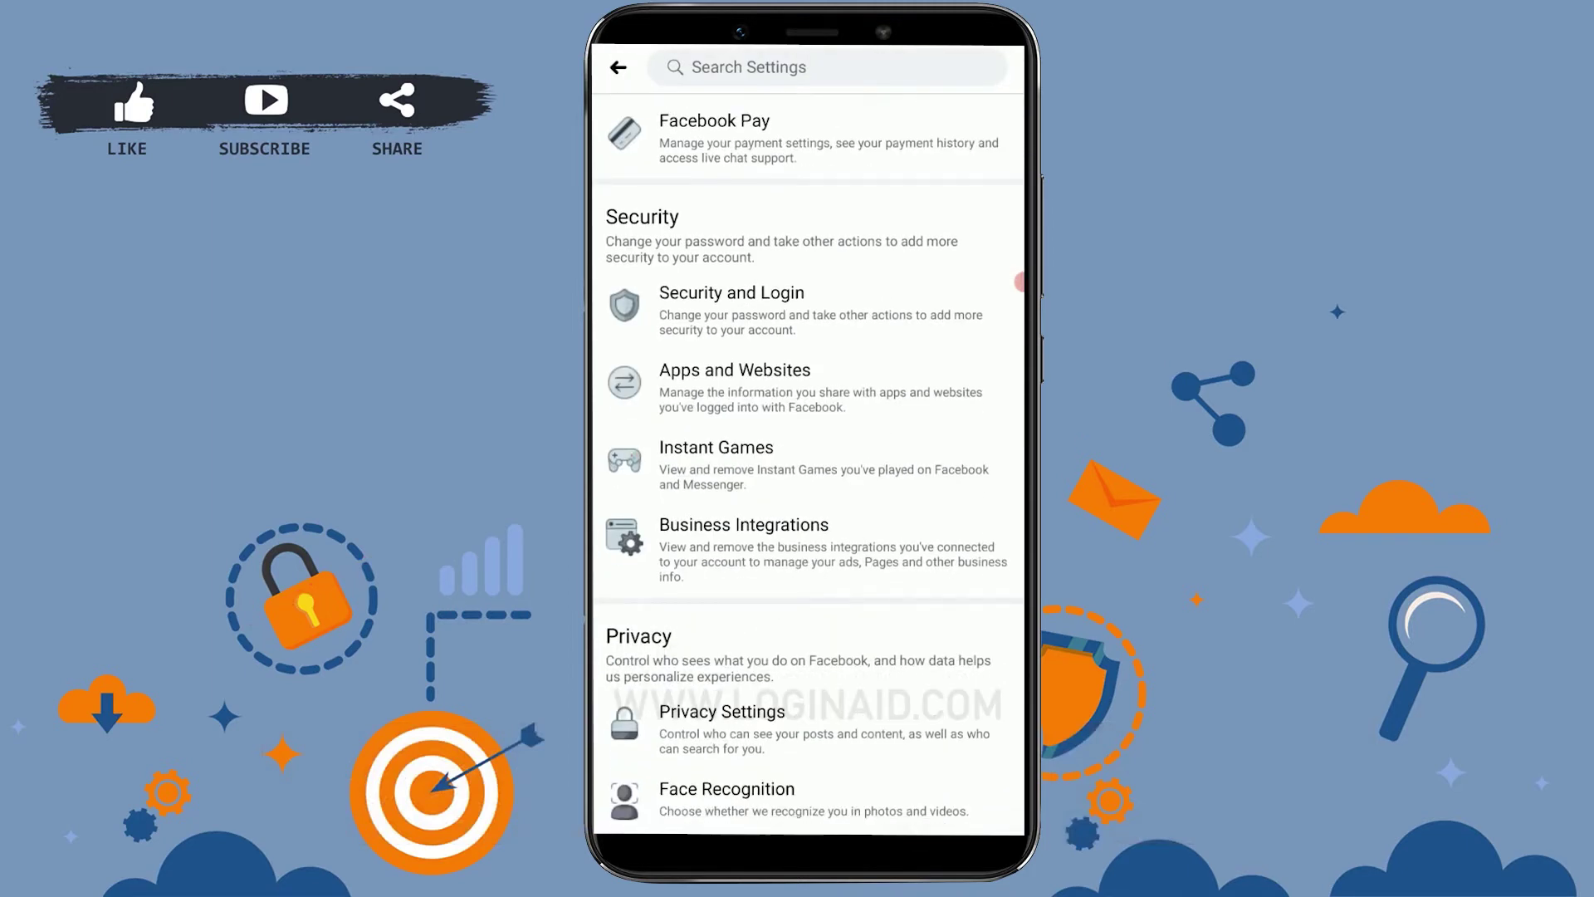
Step: Show the full list of logged-in sessions under Security and Login
left_click(732, 299)
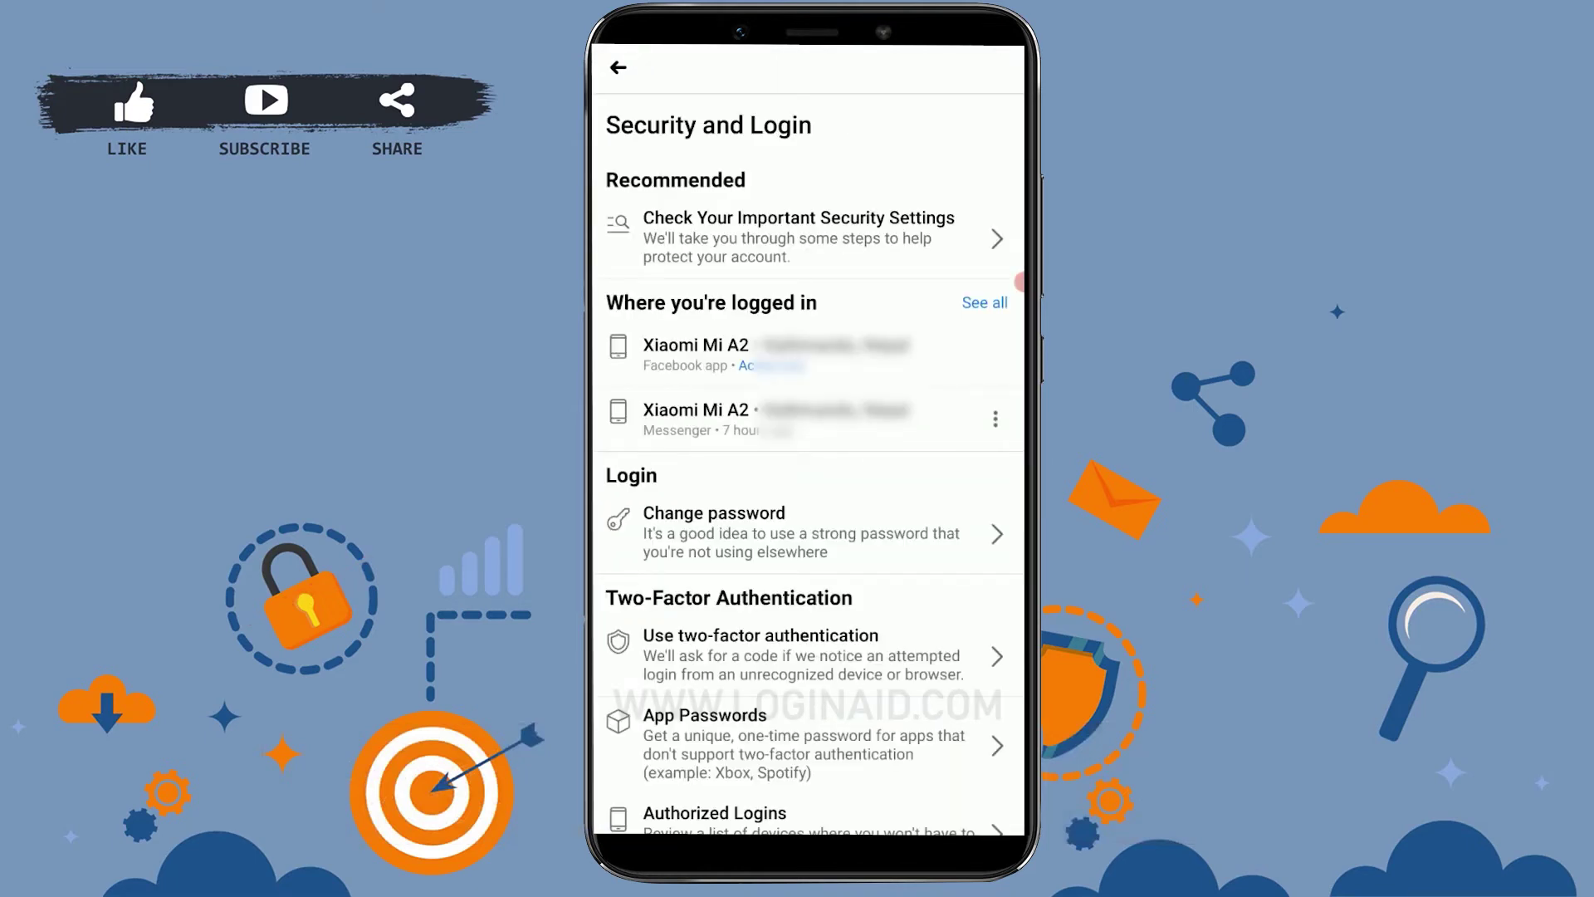
scroll(810, 462, "down", 5)
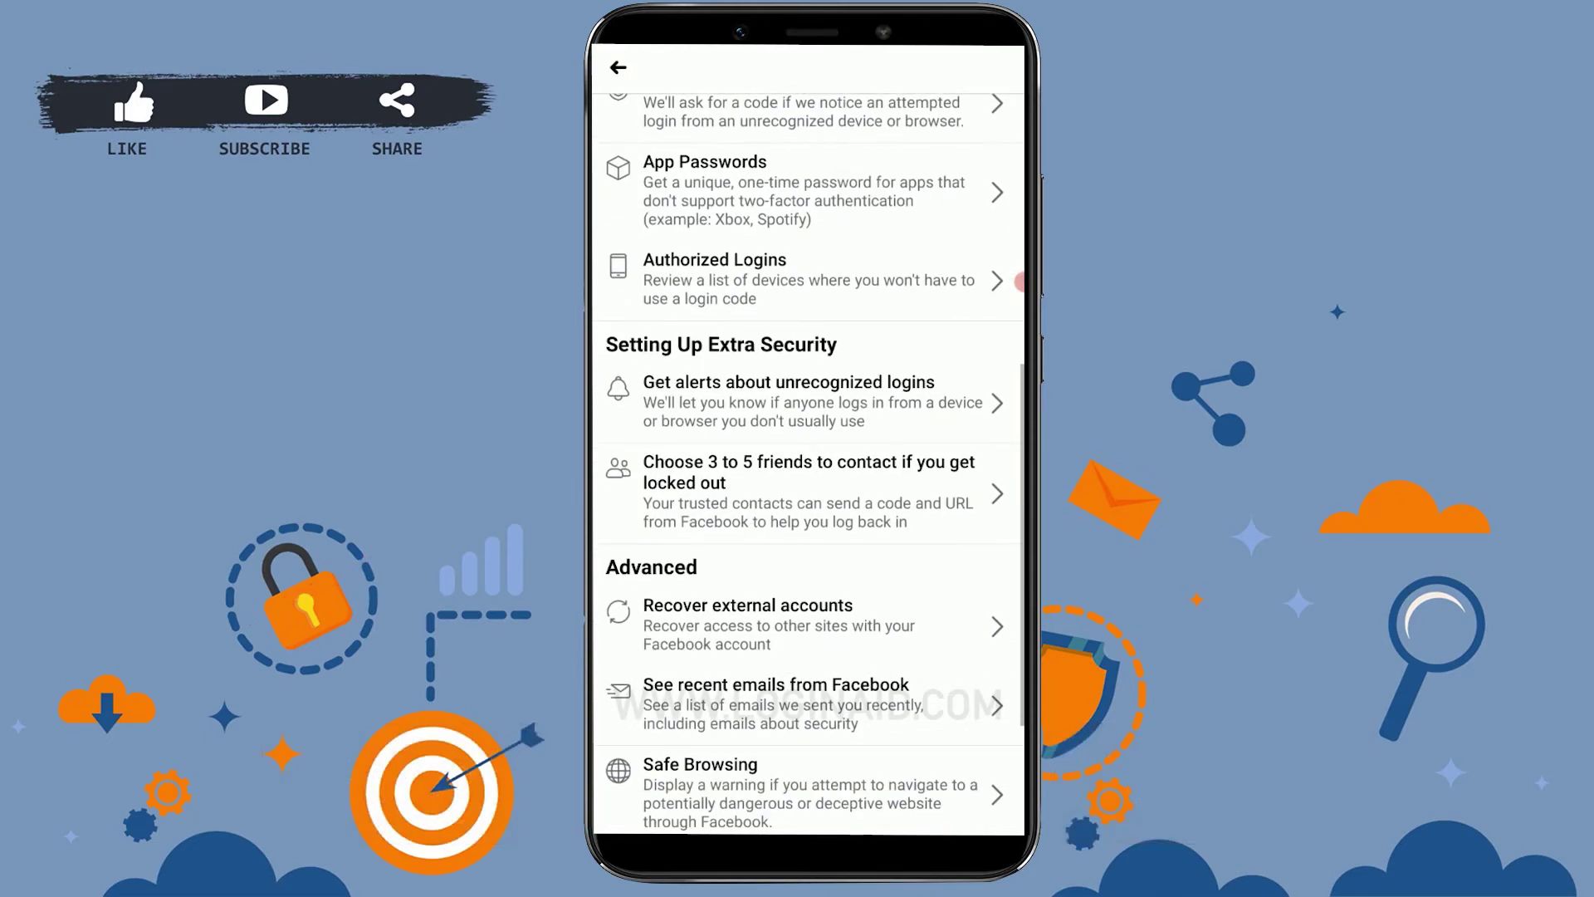
scroll(809, 461, "down", 2)
scroll(810, 461, "up", 7)
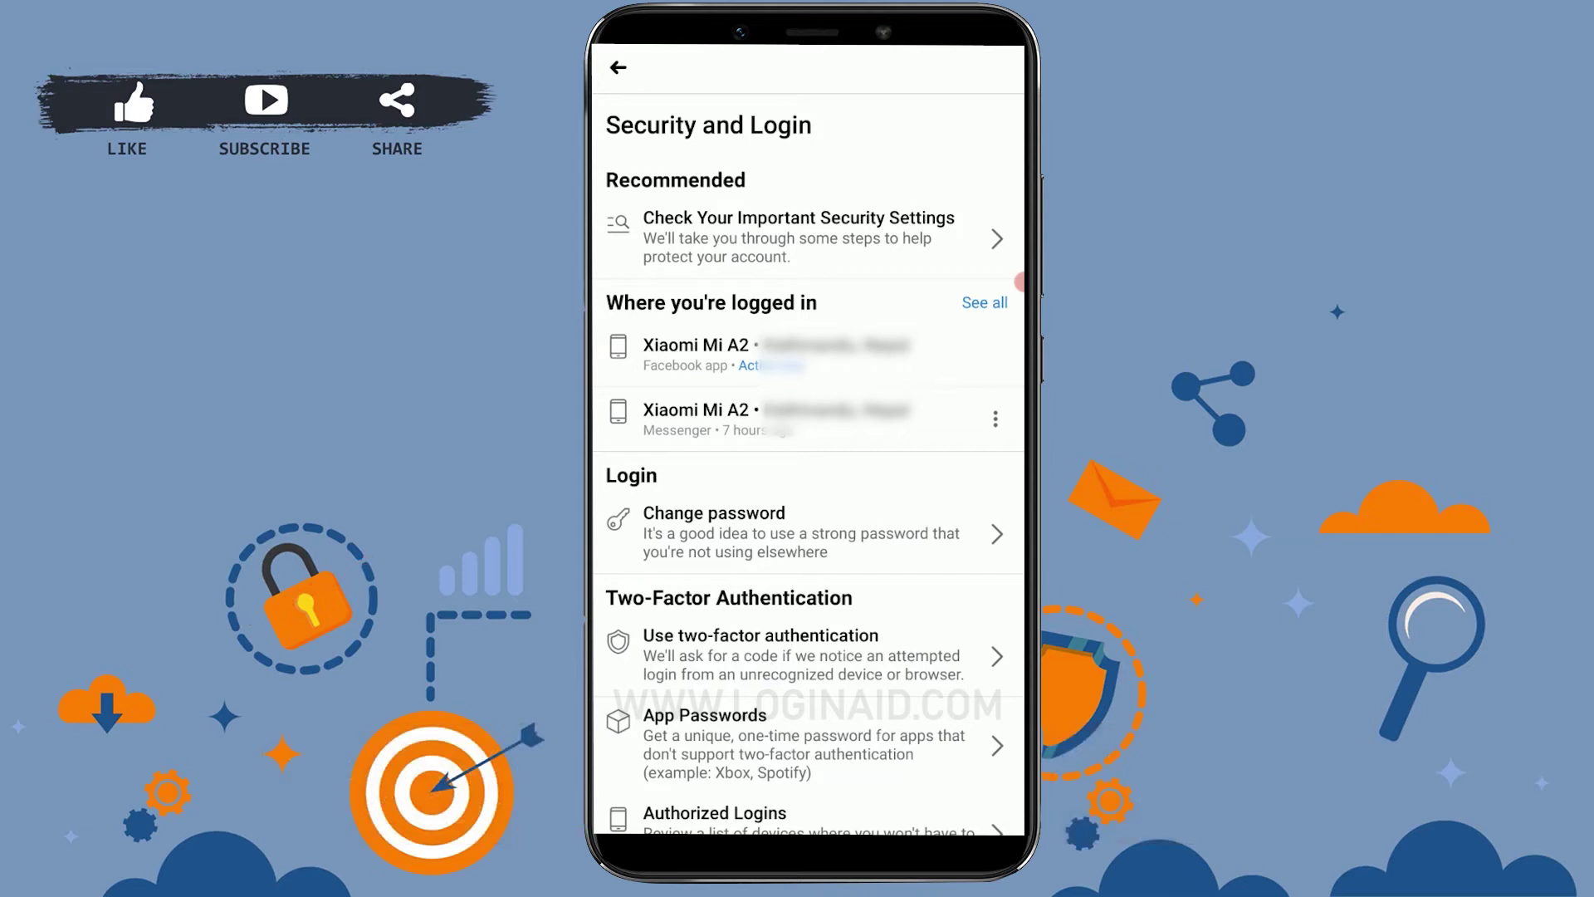
left_click_drag(1020, 282, 1002, 122)
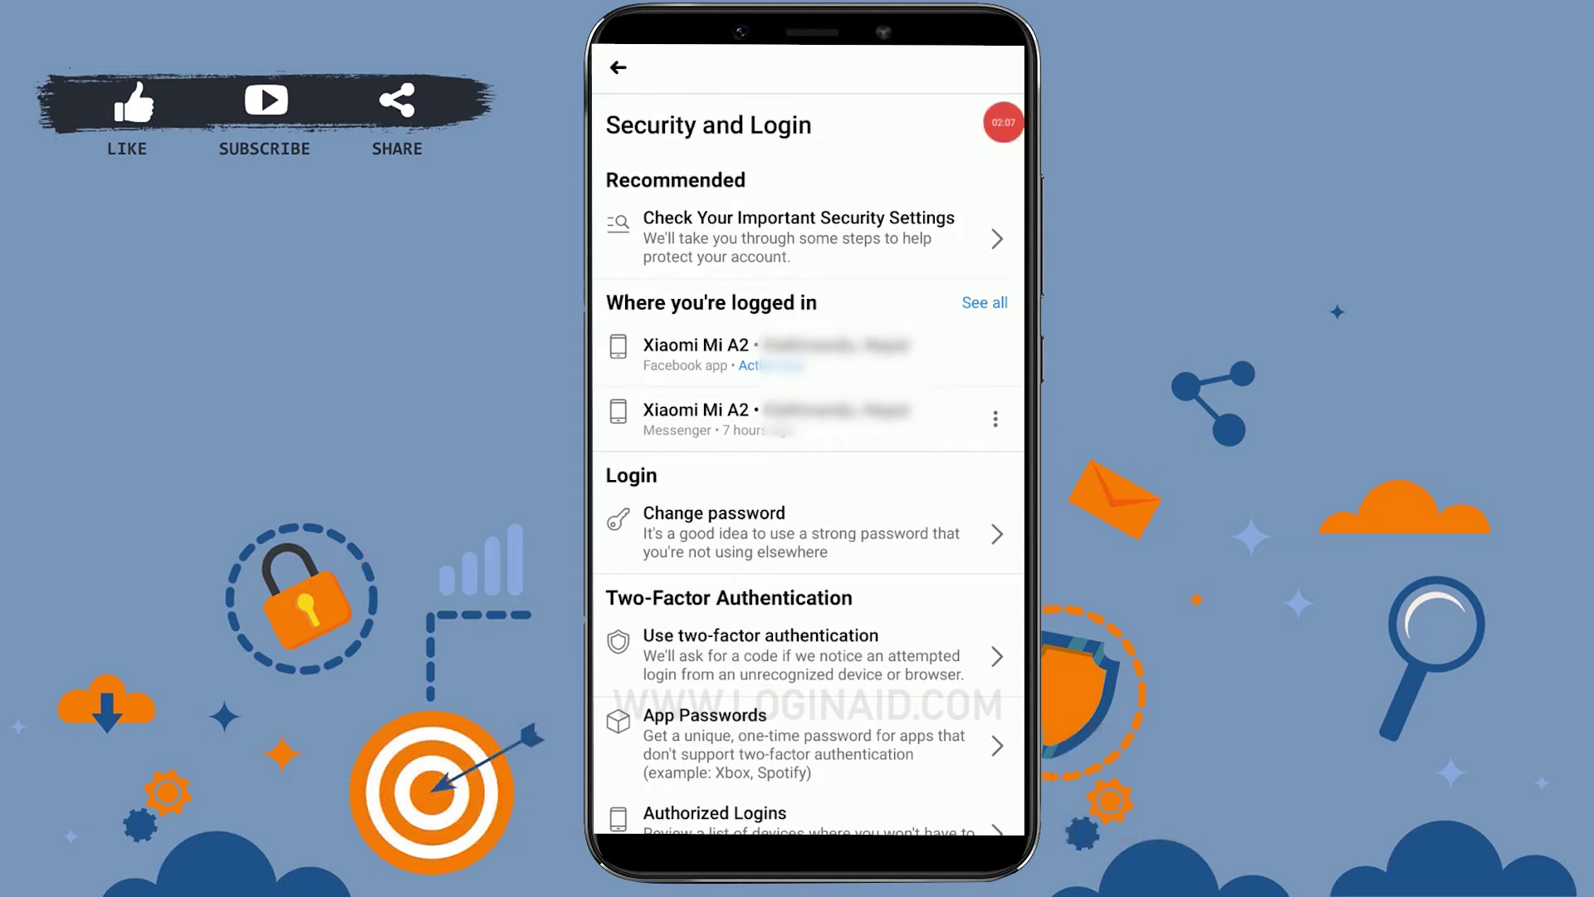
left_click(983, 303)
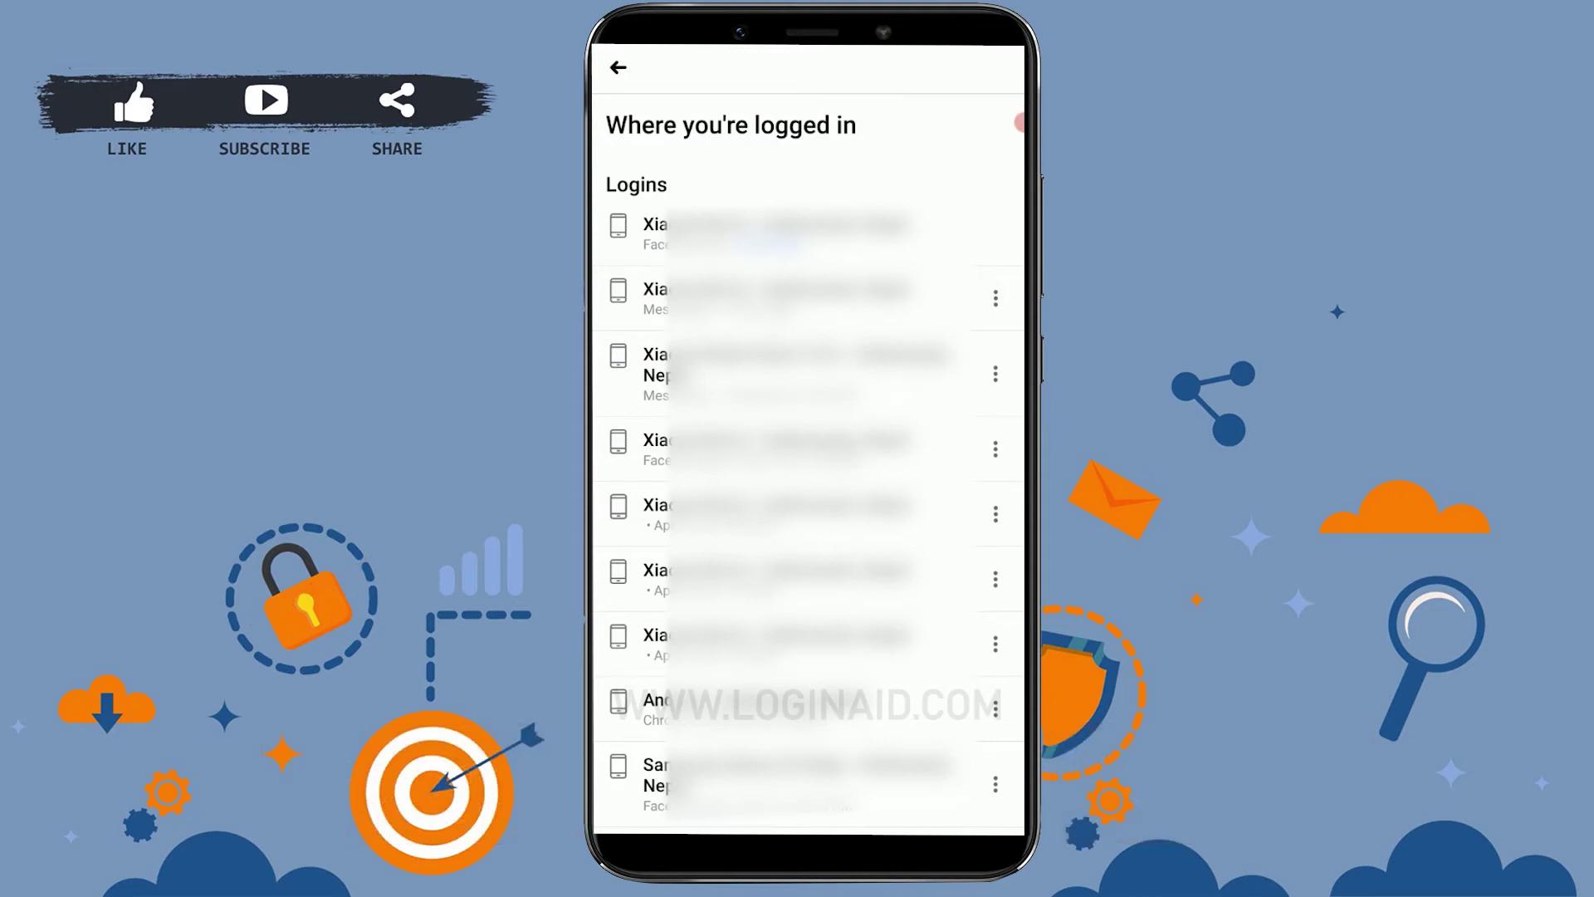
scroll(810, 498, "down", 5)
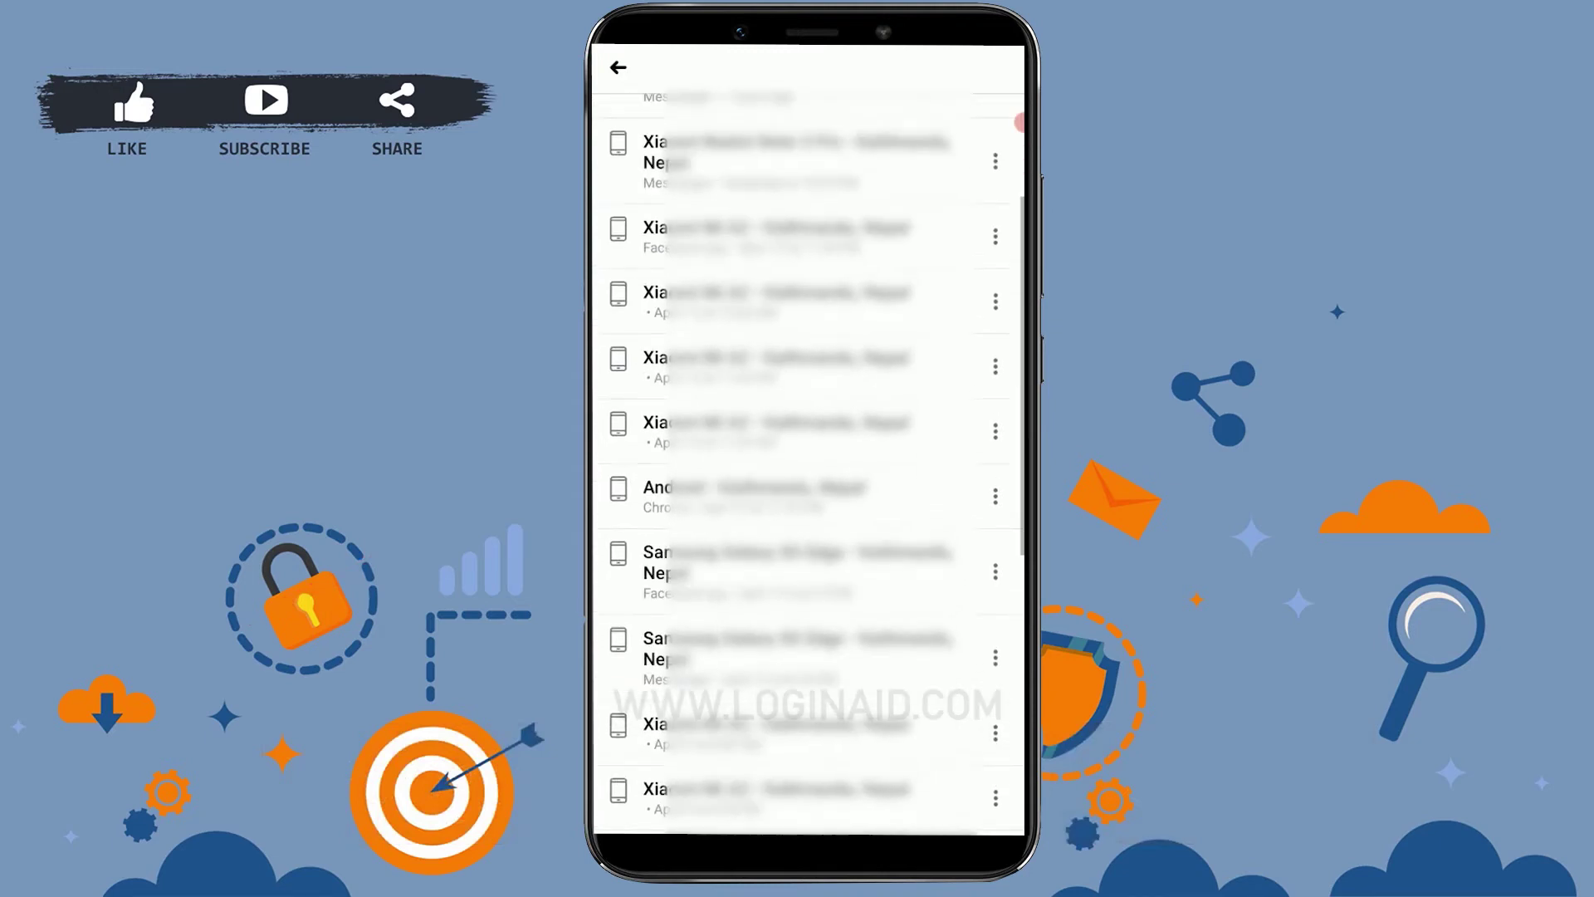
scroll(810, 499, "down", 5)
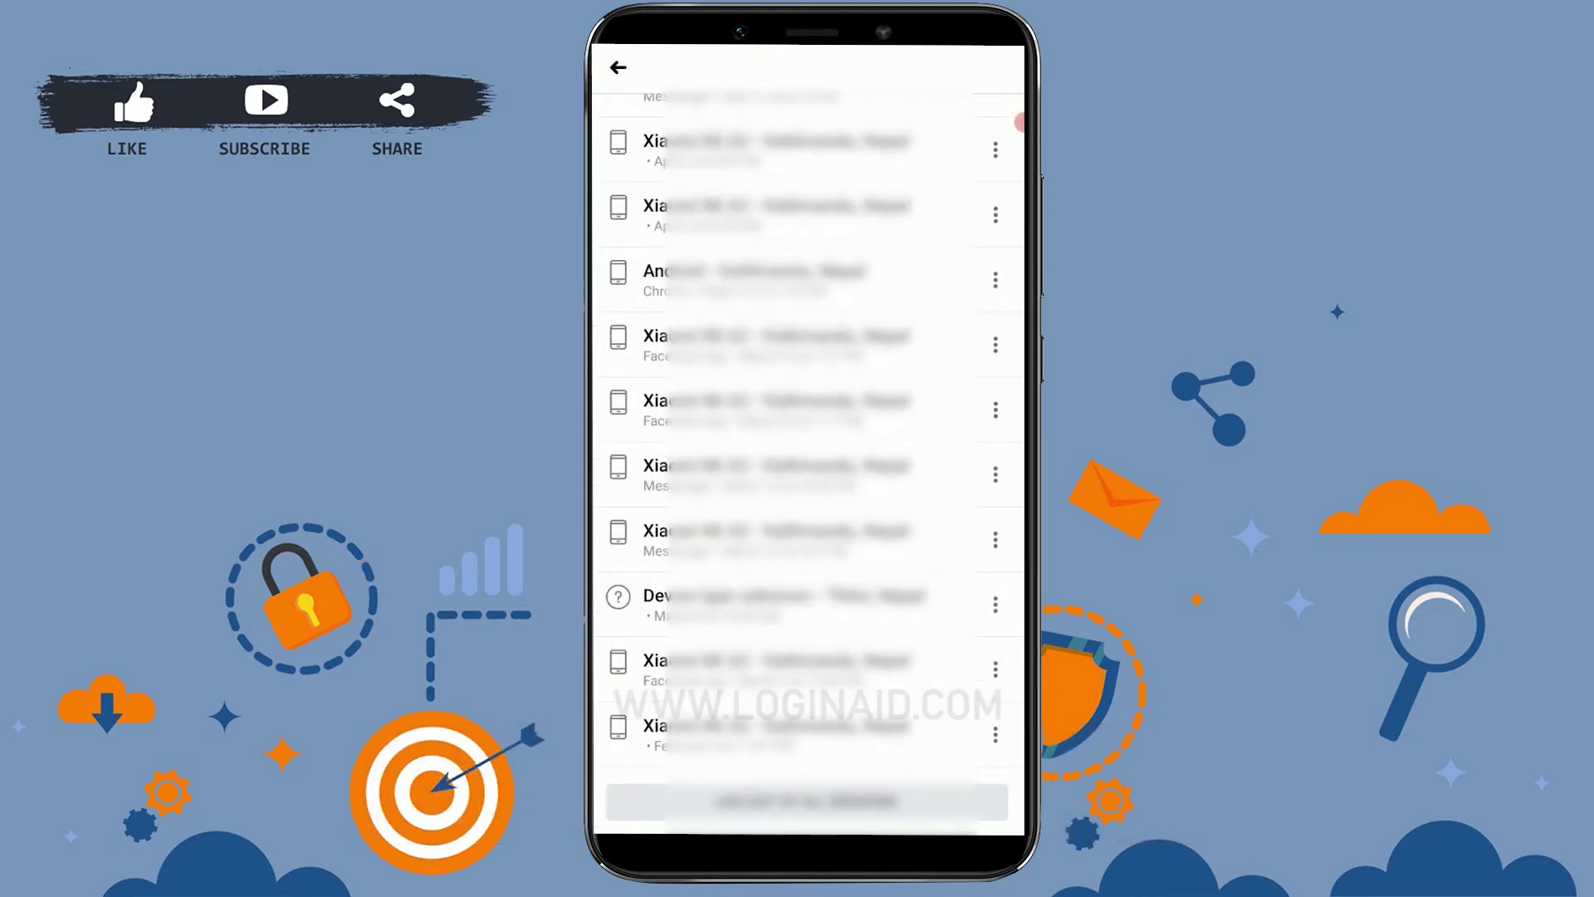
scroll(810, 461, "up", 10)
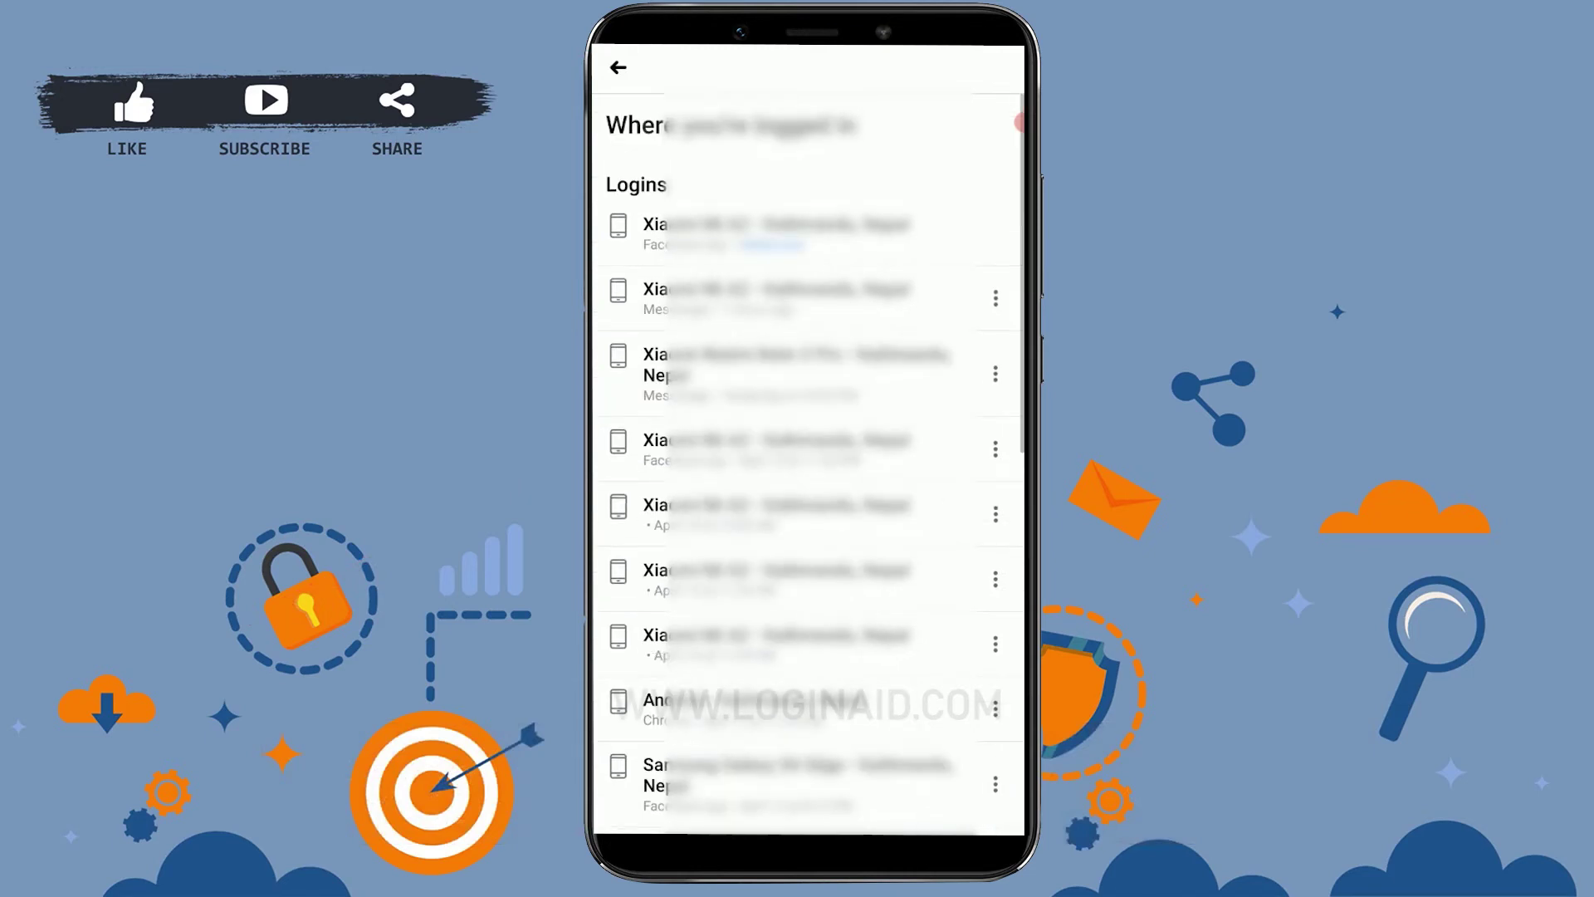
scroll(809, 461, "down", 3)
scroll(811, 461, "down", 3)
scroll(809, 460, "down", 3)
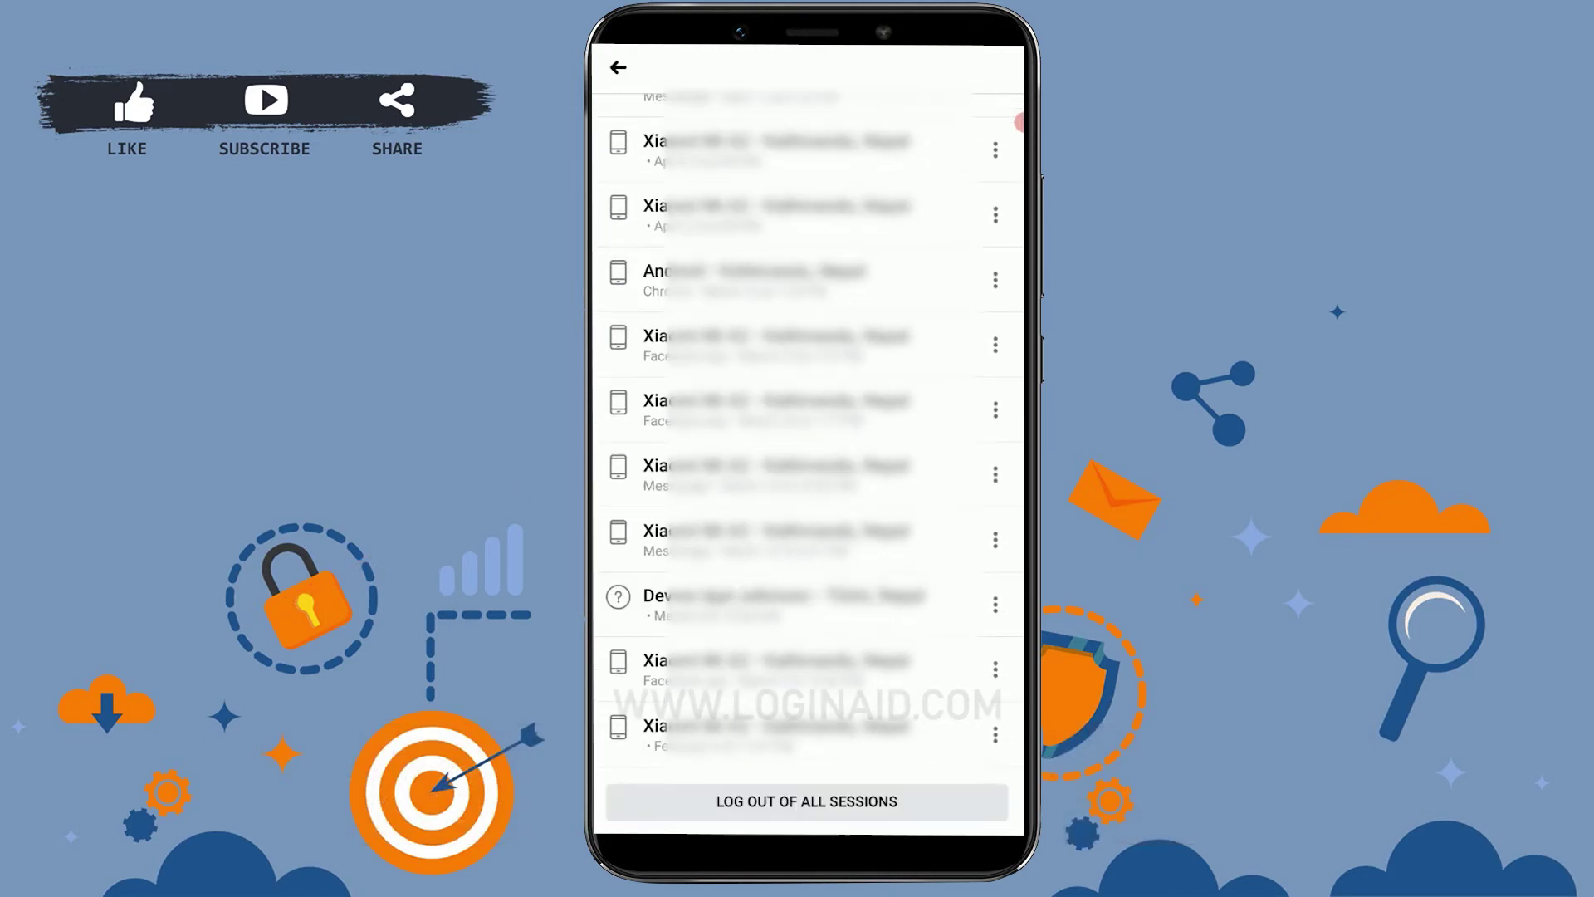